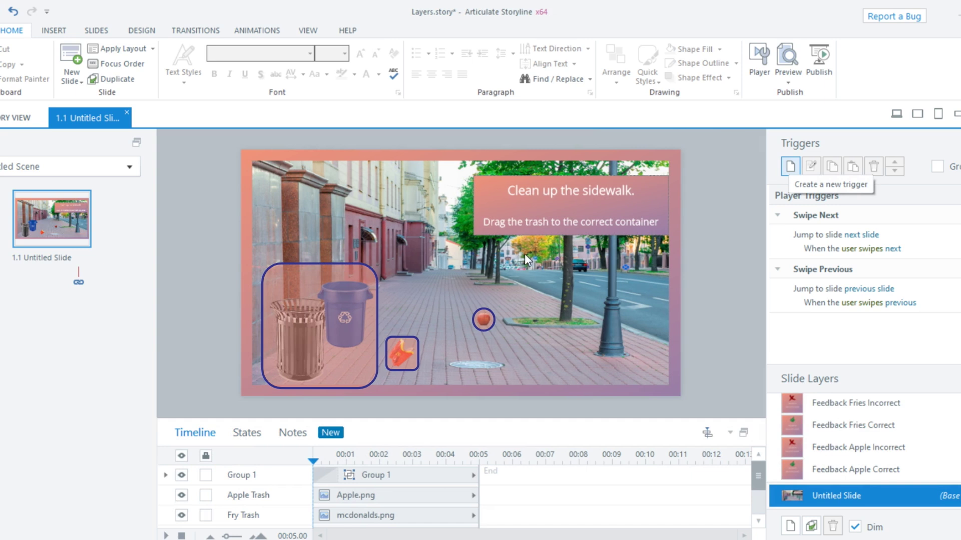
Start a new trigger and browse the actions list, keeping Jump to slide
click(790, 165)
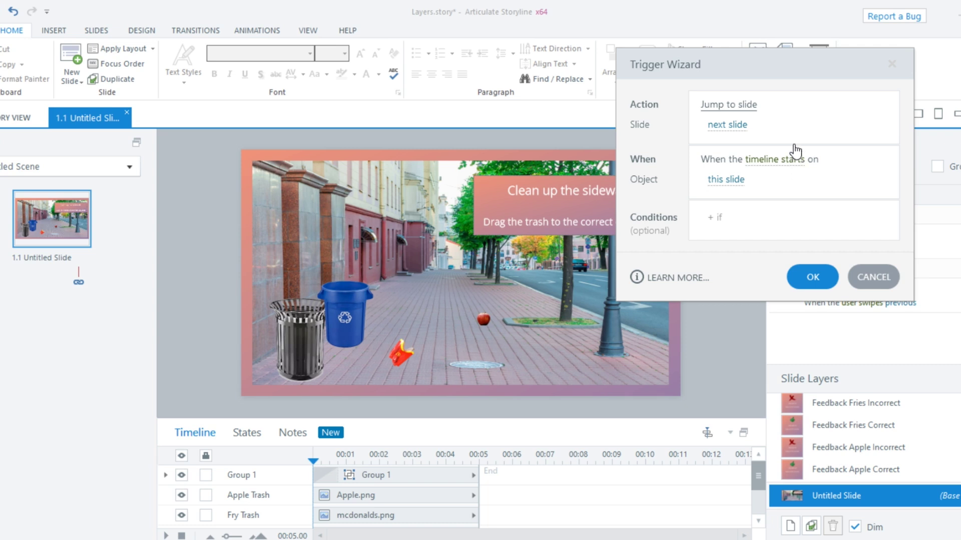
click(726, 105)
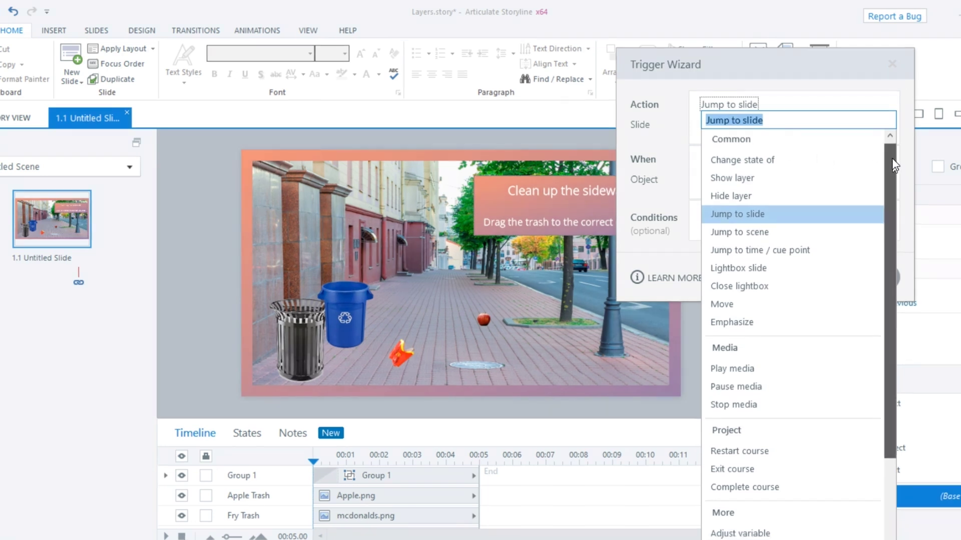
scroll(896, 165, down, 3)
scroll(896, 165, down, 1)
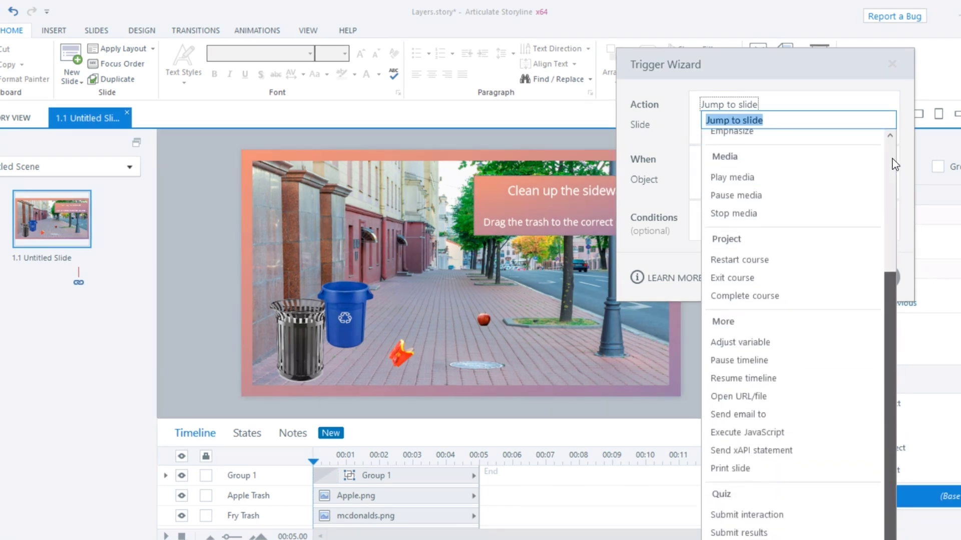
scroll(896, 165, up, 4)
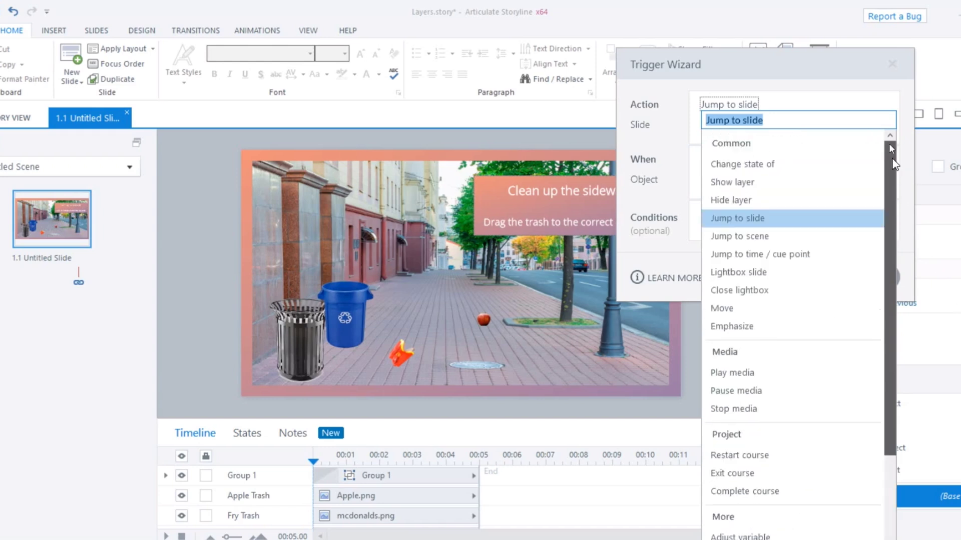
click(651, 135)
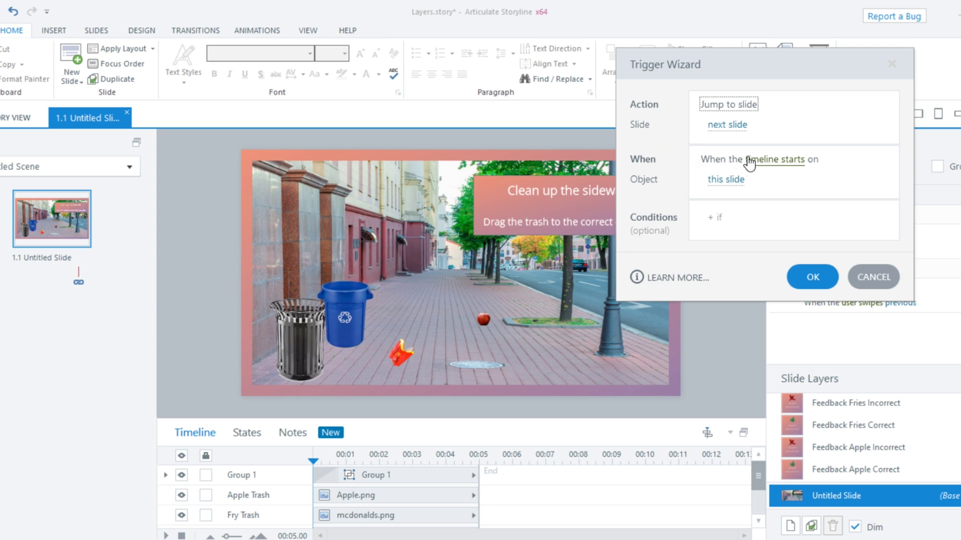
Browse the When events, leave Timeline starts, and cancel the trigger without adding it
click(769, 160)
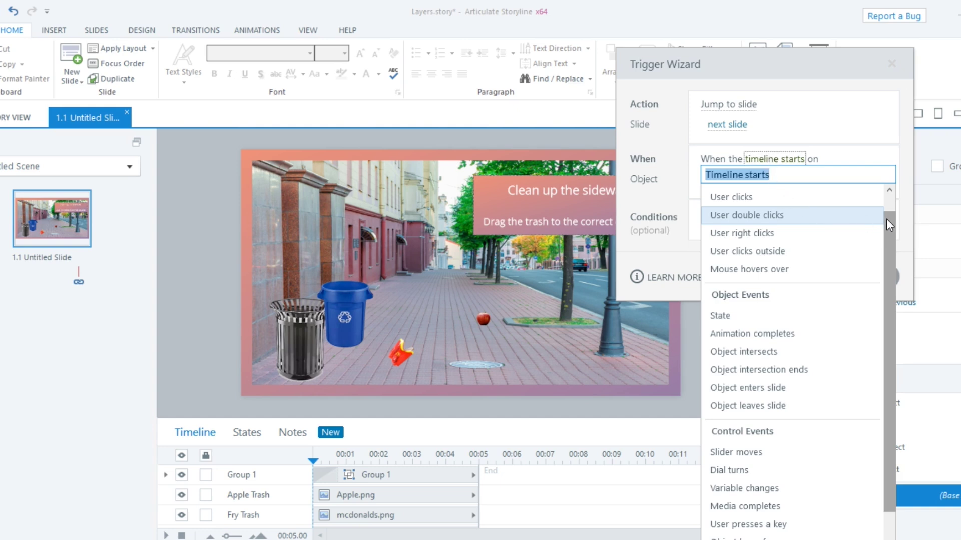
scroll(888, 223, up, 1)
scroll(888, 225, down, 4)
scroll(889, 225, down, 1)
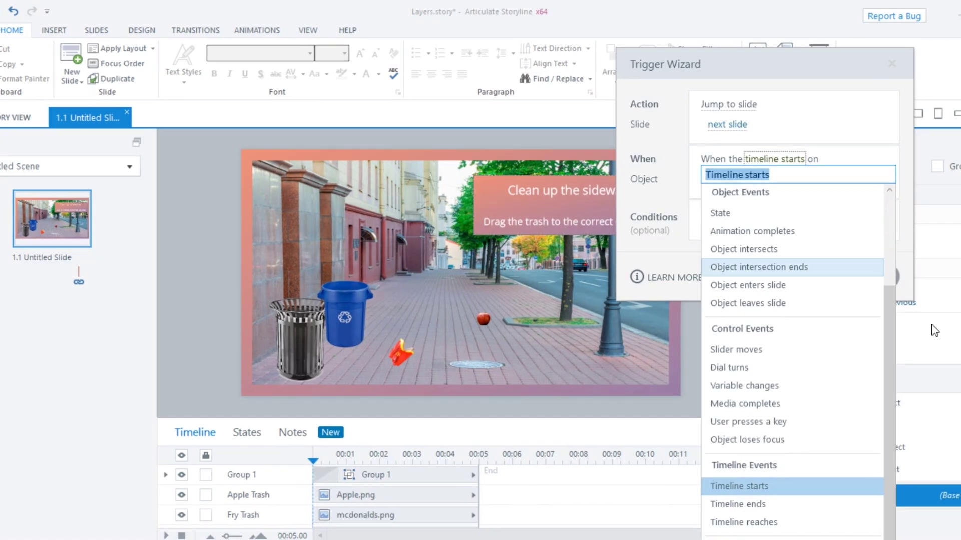
click(669, 147)
click(894, 285)
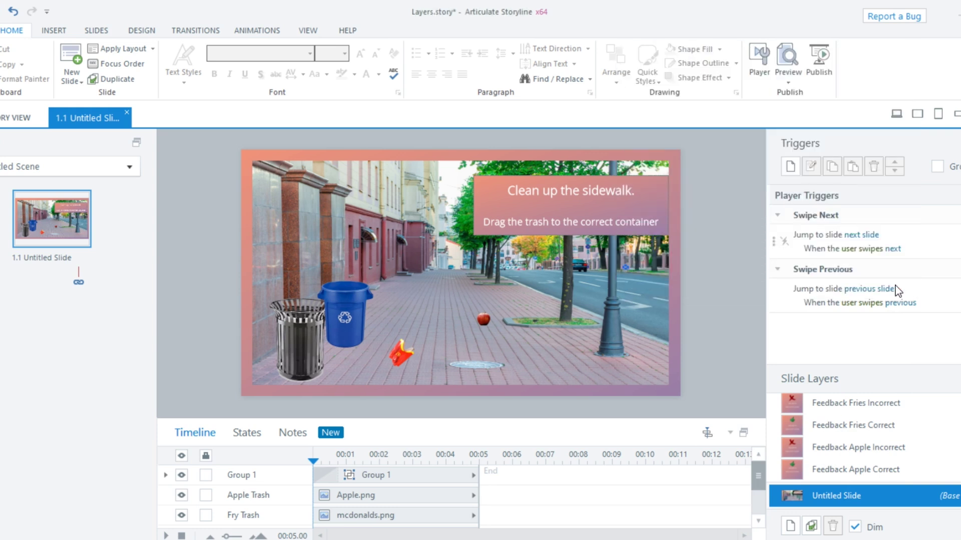
Delete the Swipe Next player trigger and confirm with Yes
click(950, 243)
click(953, 248)
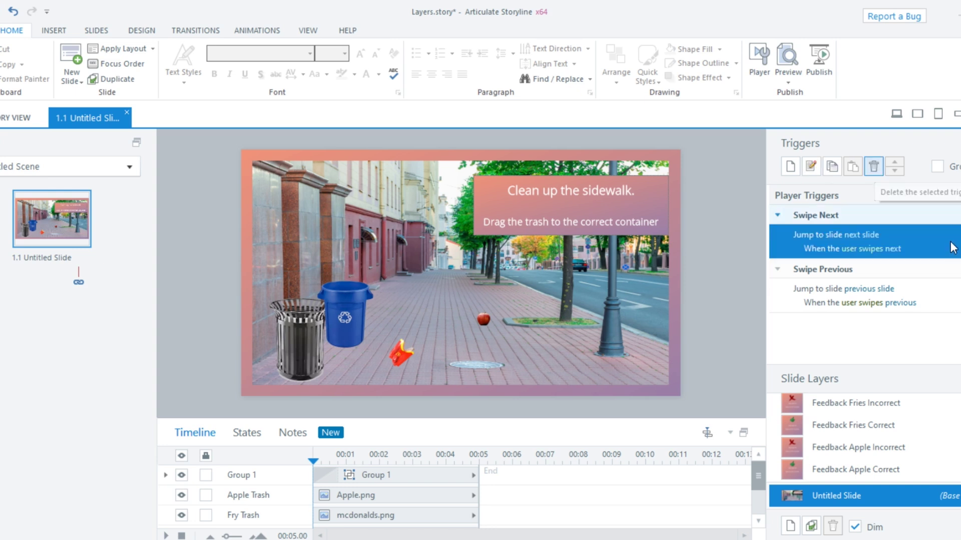
click(873, 168)
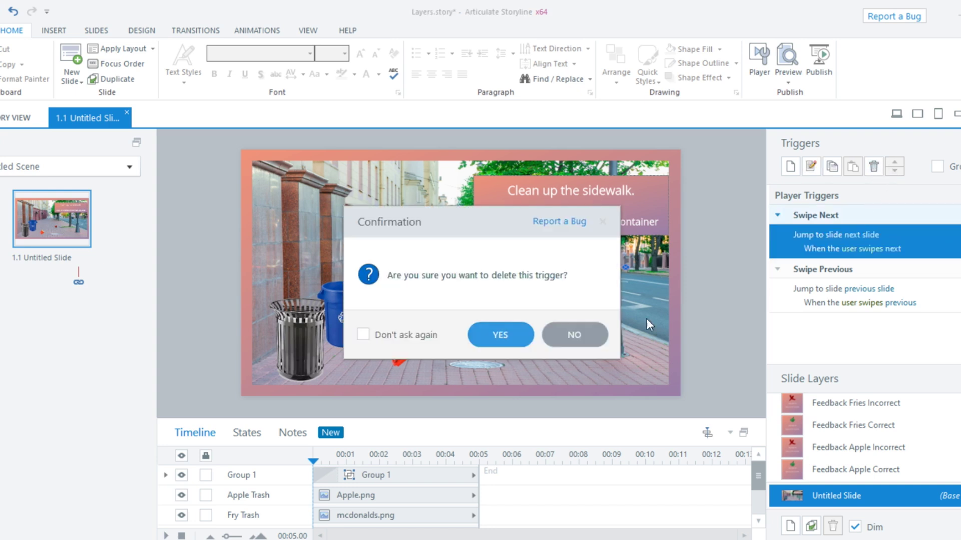
click(488, 332)
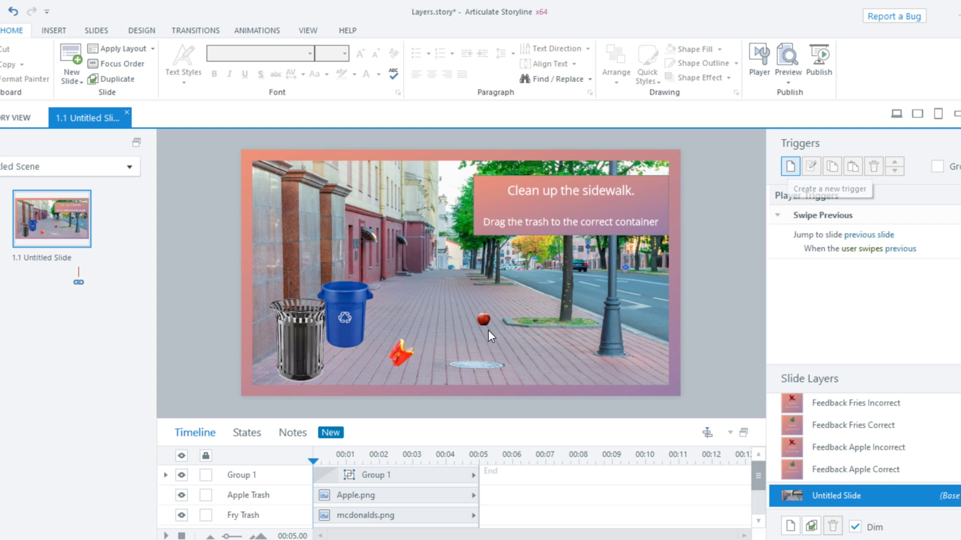
Create a new trigger whose action is Show layer Feedback Apple Correct
click(789, 167)
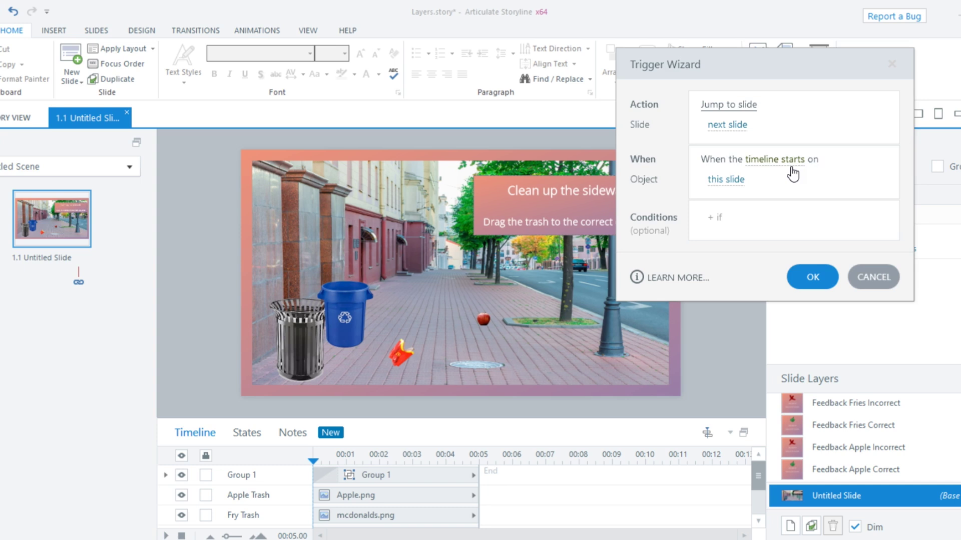
click(722, 107)
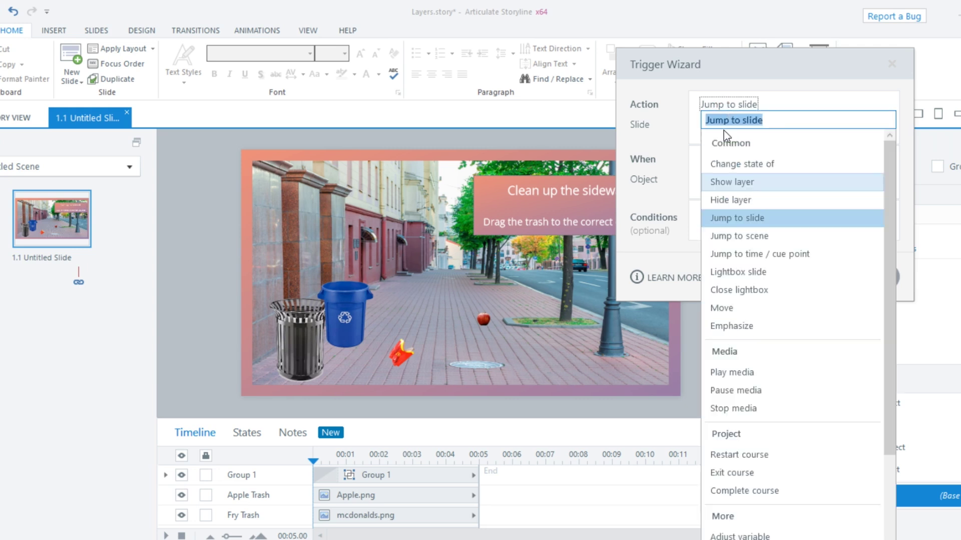
click(730, 187)
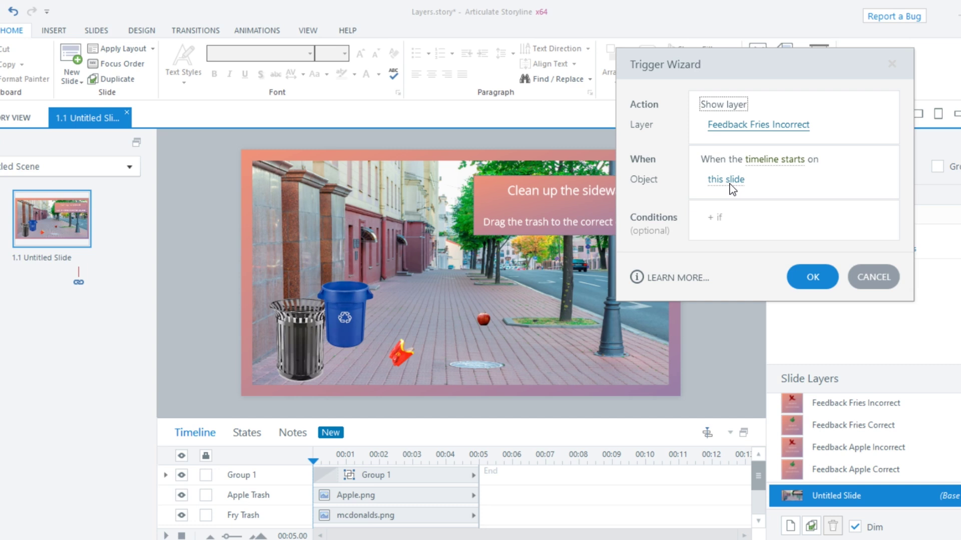
click(740, 130)
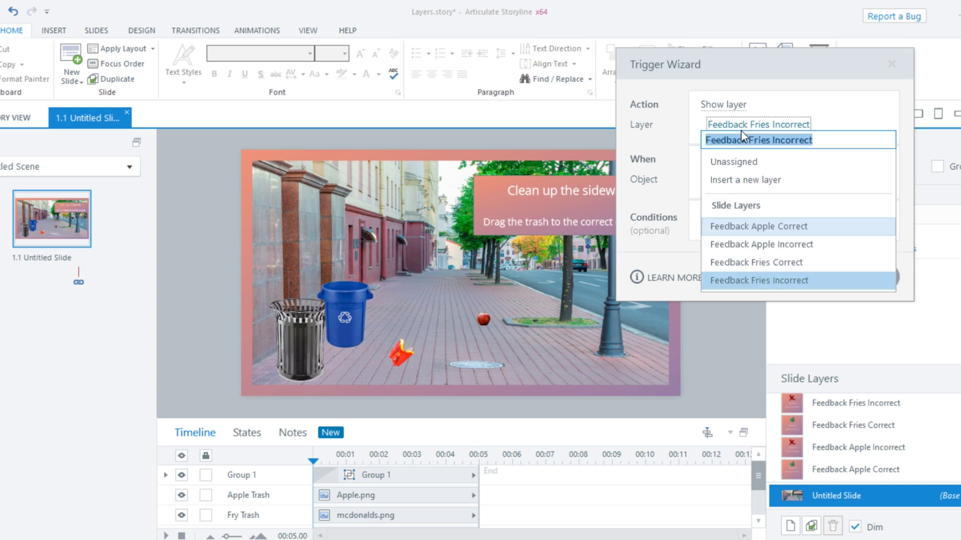
click(738, 226)
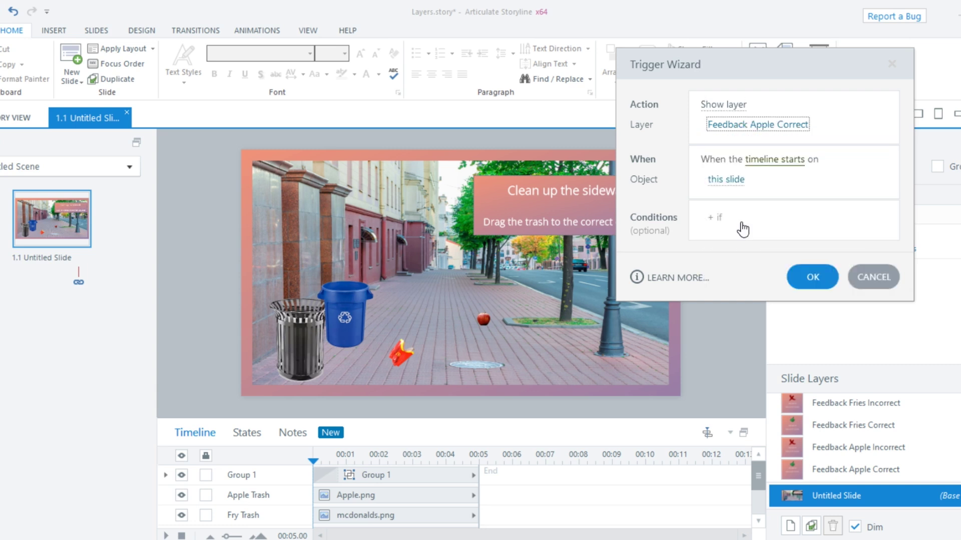
Fire the trigger when the user drops Apple Trash on Picture 2, and save it
click(757, 160)
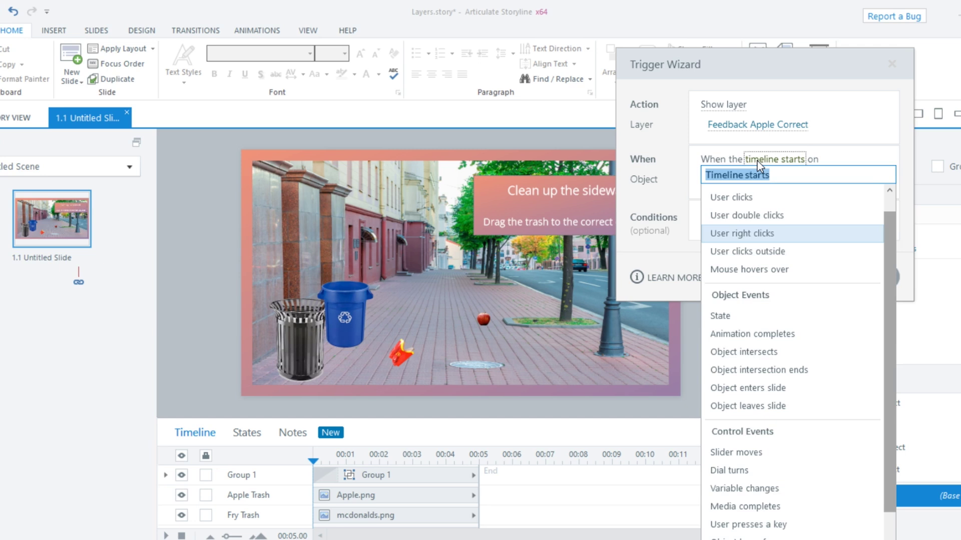
scroll(887, 239, down, 5)
click(888, 242)
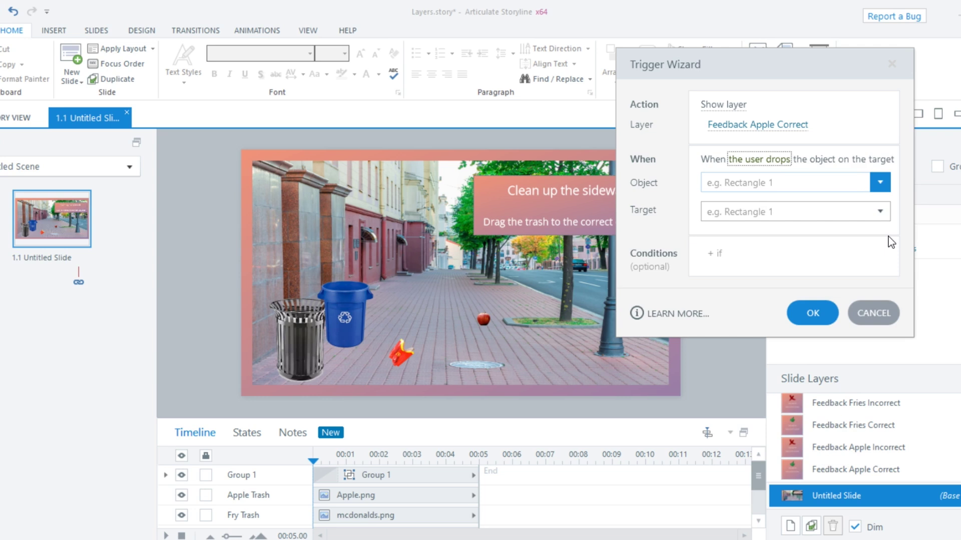
click(879, 184)
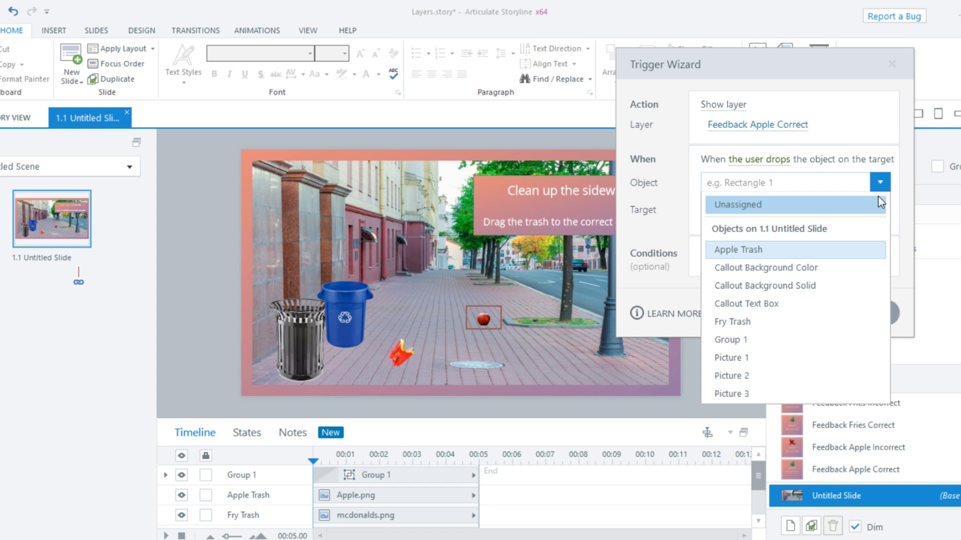
click(748, 250)
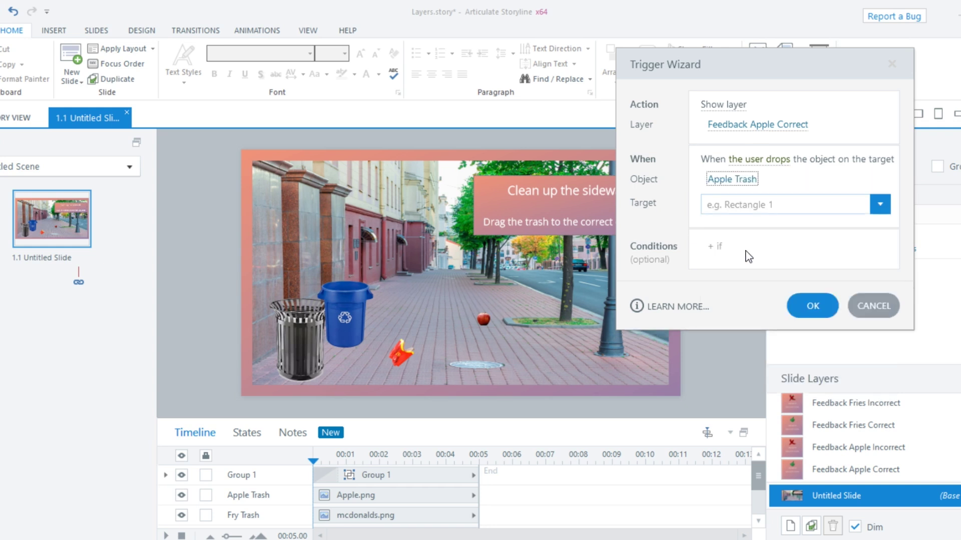
click(880, 204)
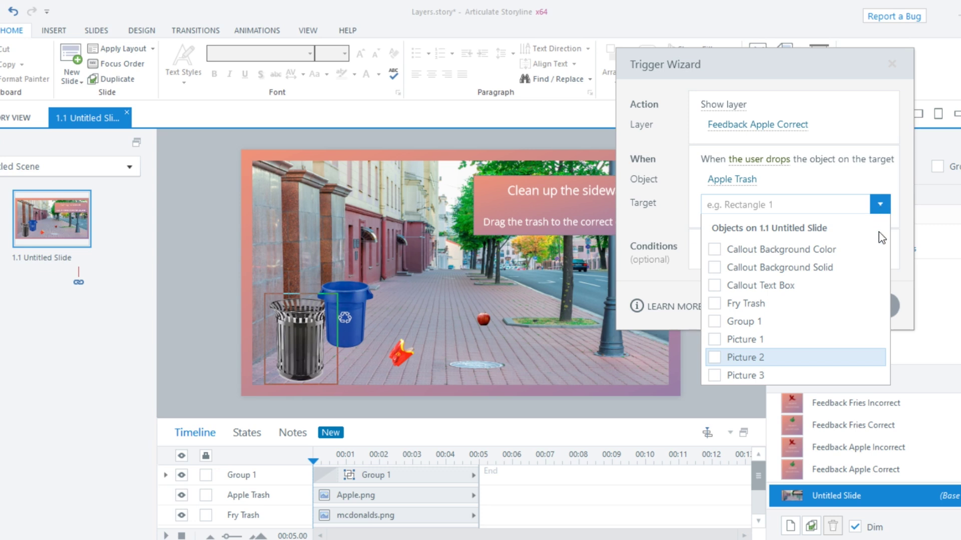
click(713, 357)
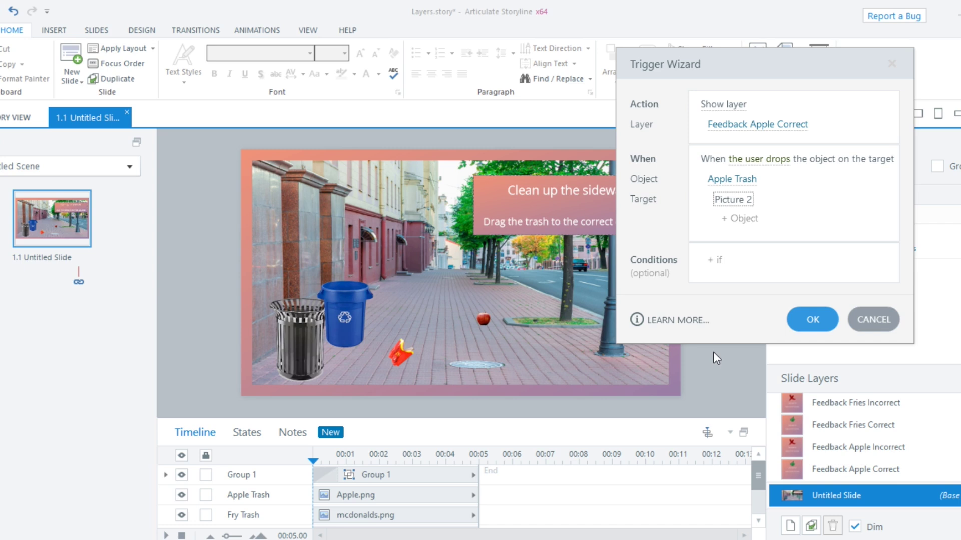
click(796, 318)
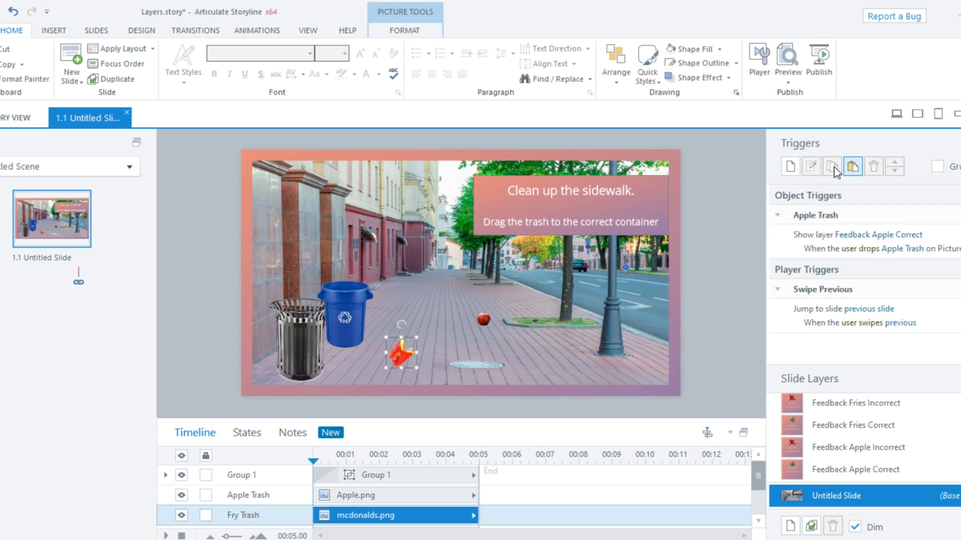
Paste the copied trigger for Fry Trash, showing Feedback Fries Correct with Picture 3 as target
click(853, 167)
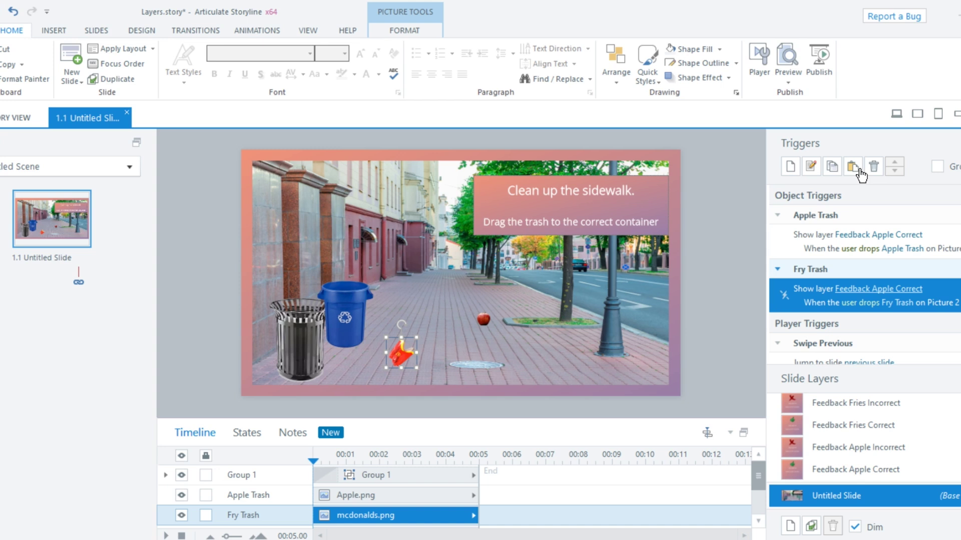
click(871, 295)
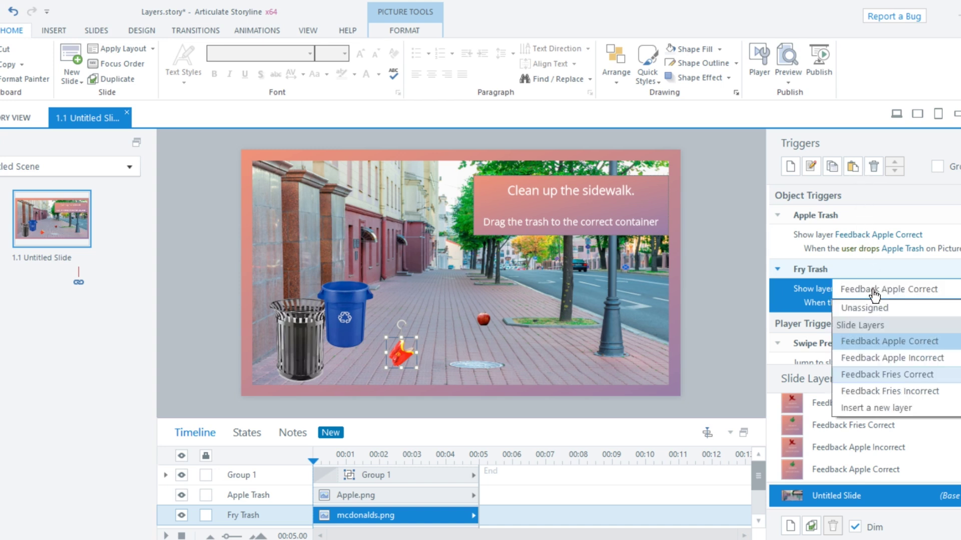
click(867, 376)
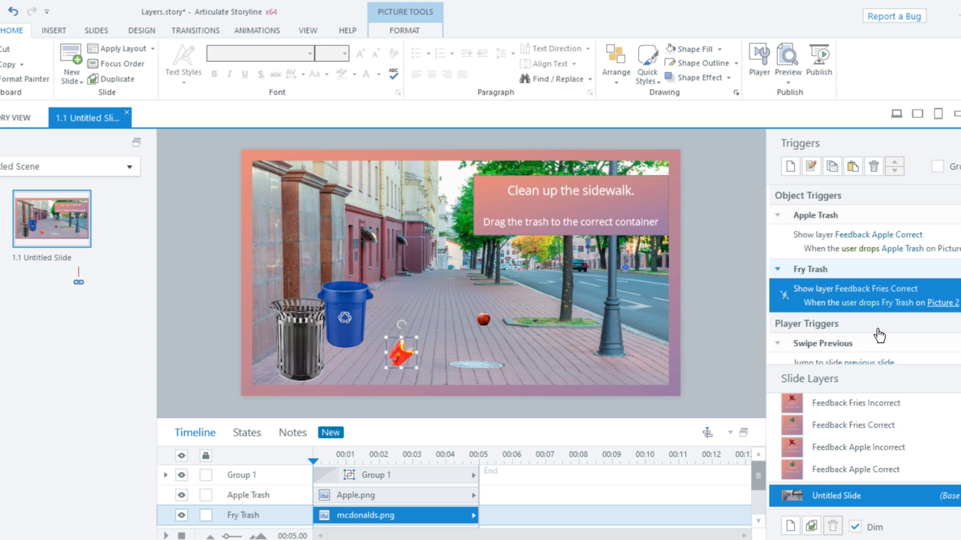
click(938, 303)
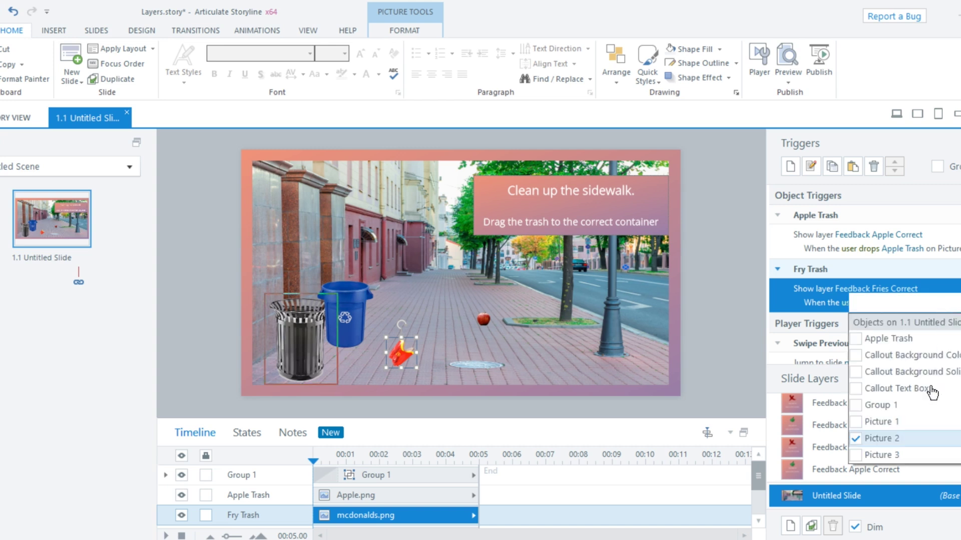
click(856, 440)
click(857, 454)
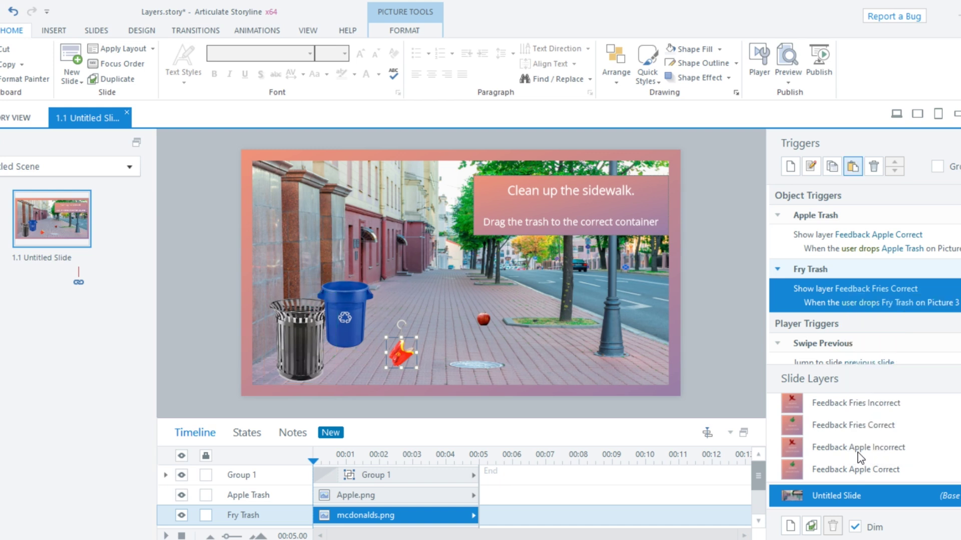
Paste a Fry Trash trigger showing Feedback Fries Incorrect on Picture 2, then open the Feedback Apple Correct layer
click(854, 167)
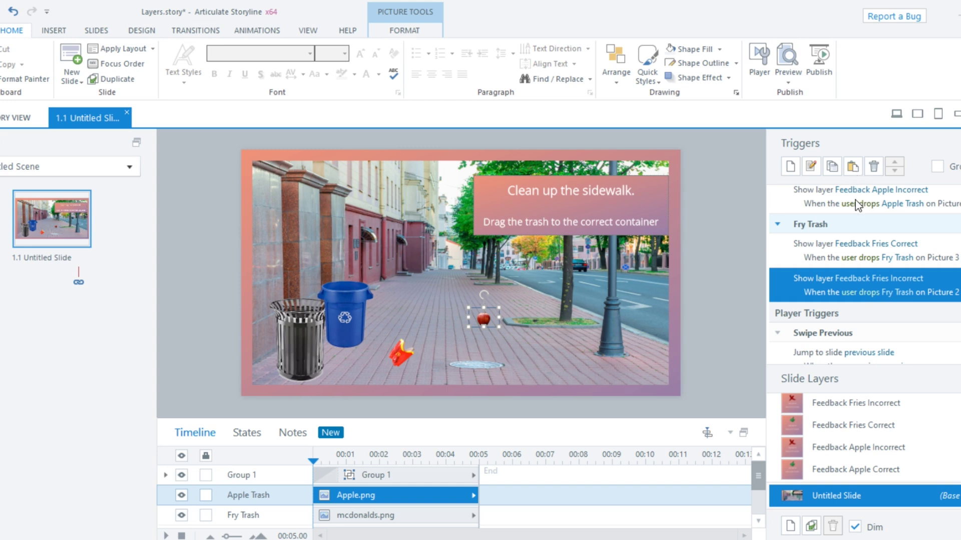
click(727, 378)
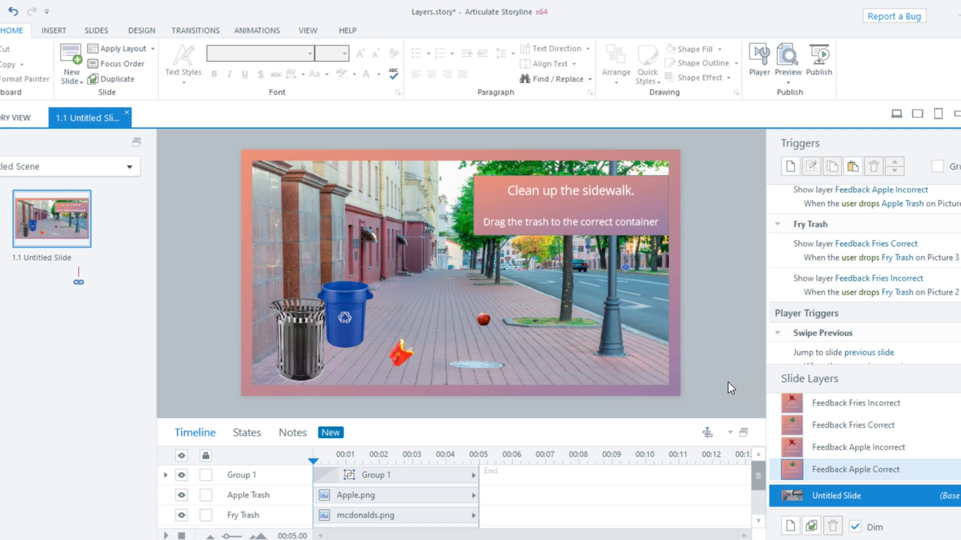
click(825, 469)
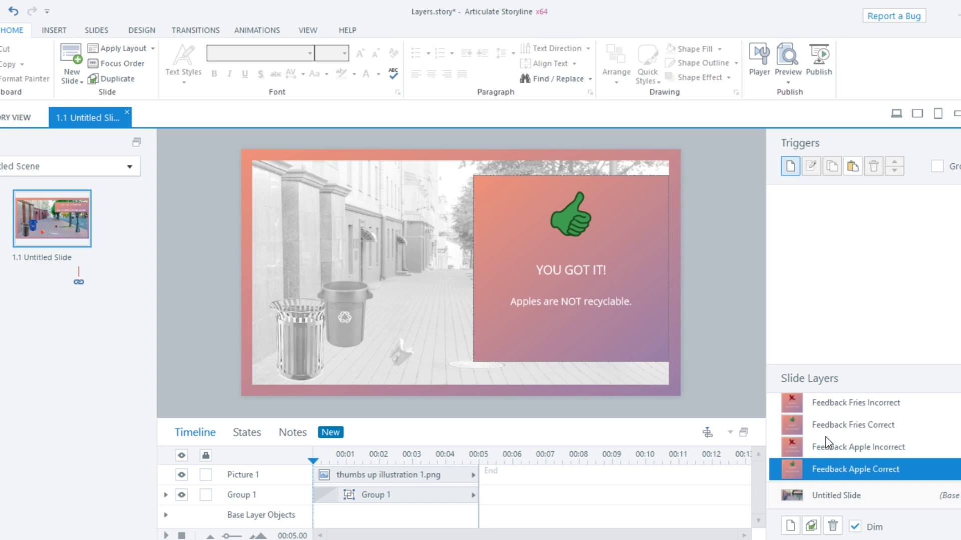
On Feedback Apple Correct, add a trigger that hides this layer when the timeline ends
click(791, 166)
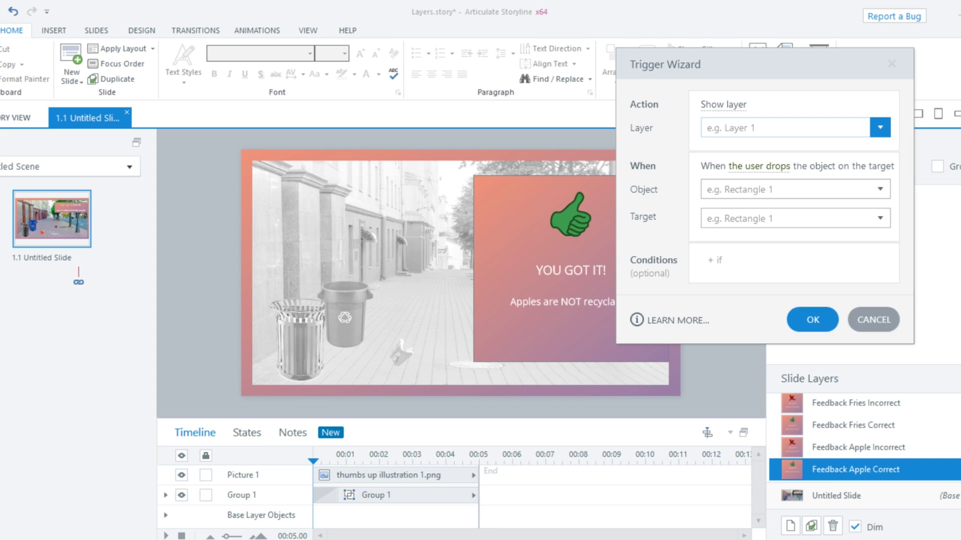
click(732, 121)
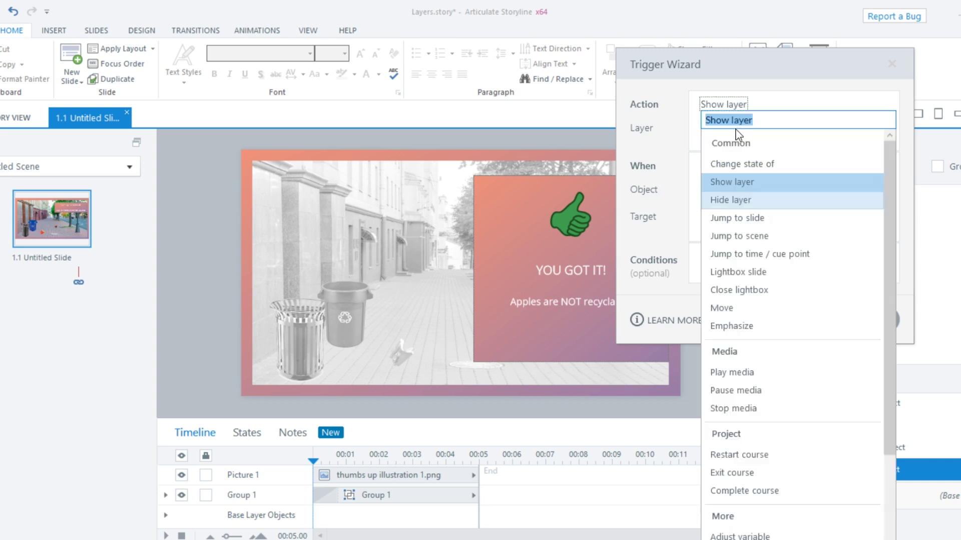
click(729, 201)
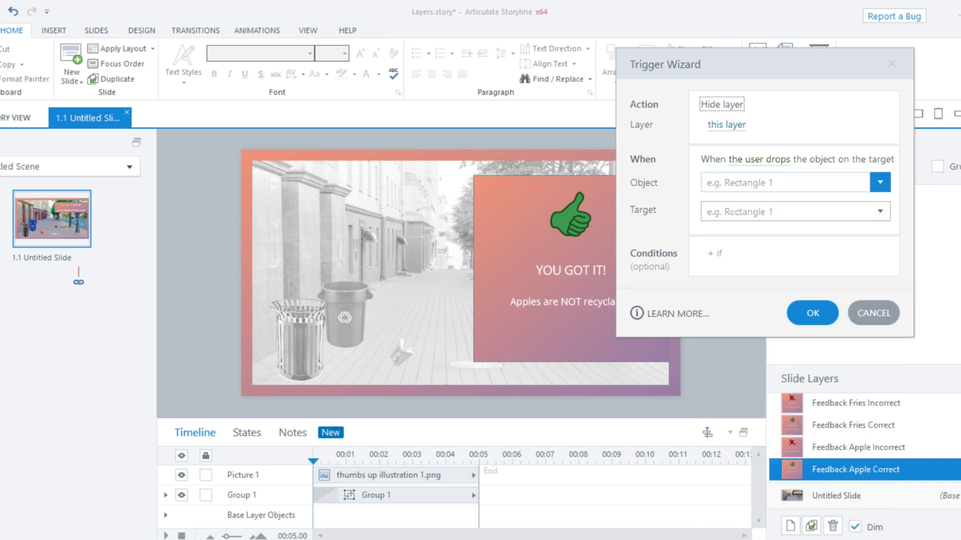
click(753, 159)
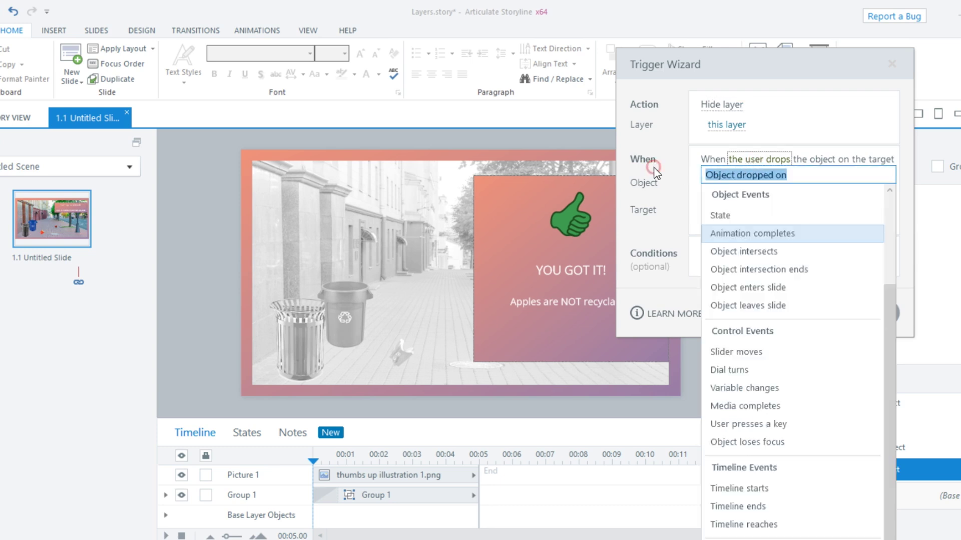
text(timeline ends)
key(Return)
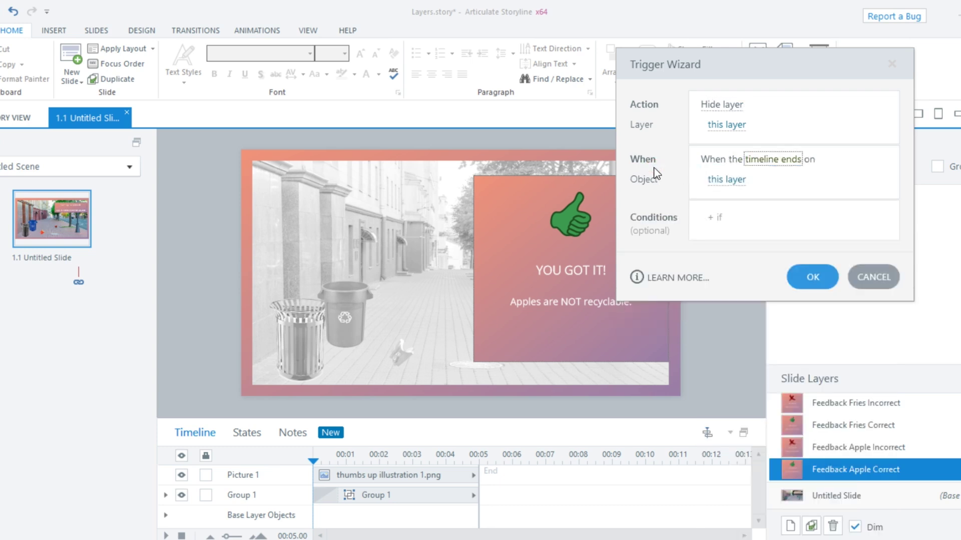
click(816, 274)
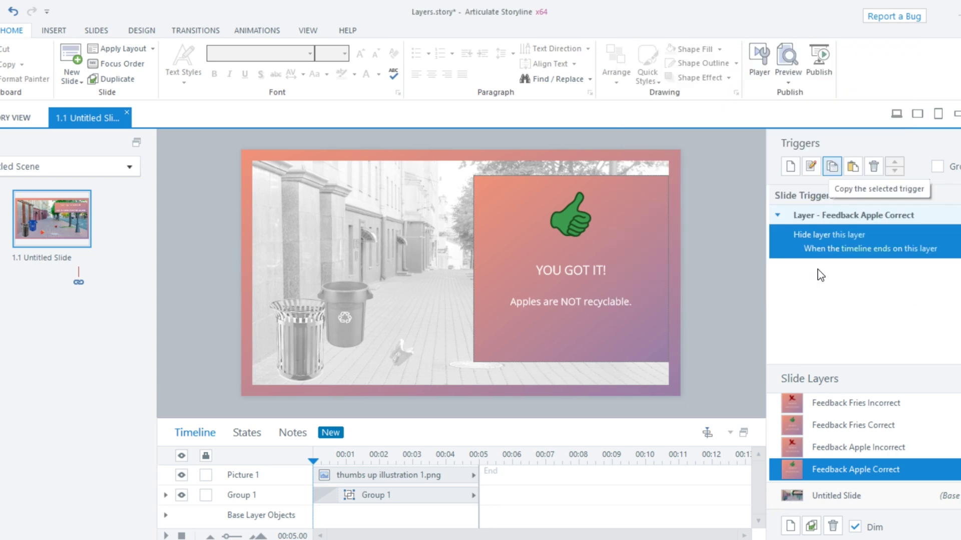
Copy the hide-layer trigger onto the Apple Incorrect and Fries Incorrect layers, then return to the base slide
click(830, 170)
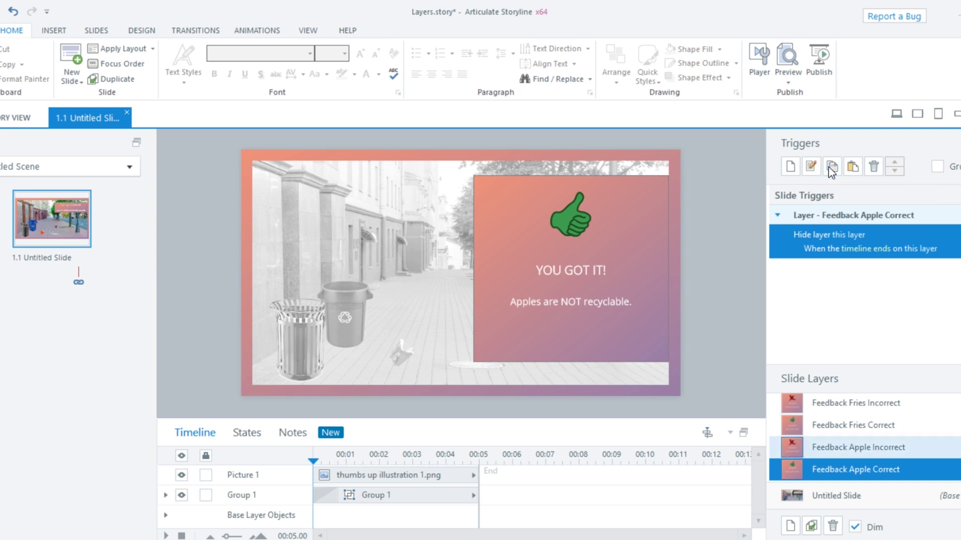
click(835, 446)
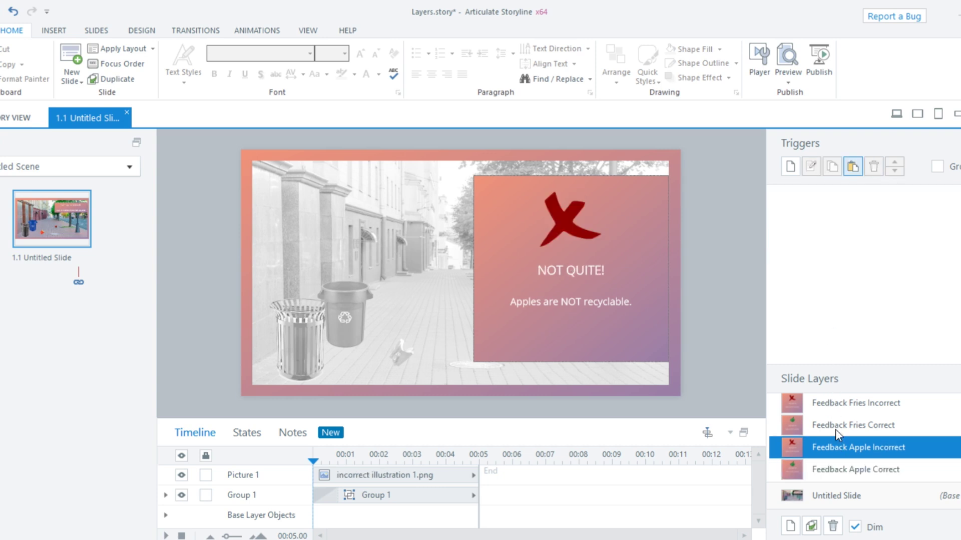
click(853, 167)
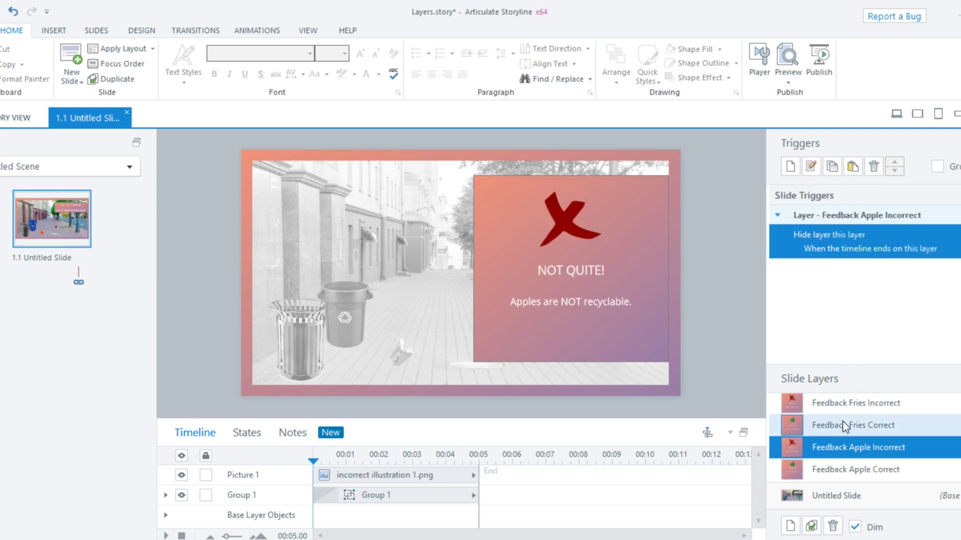
key(Up)
key(Up)
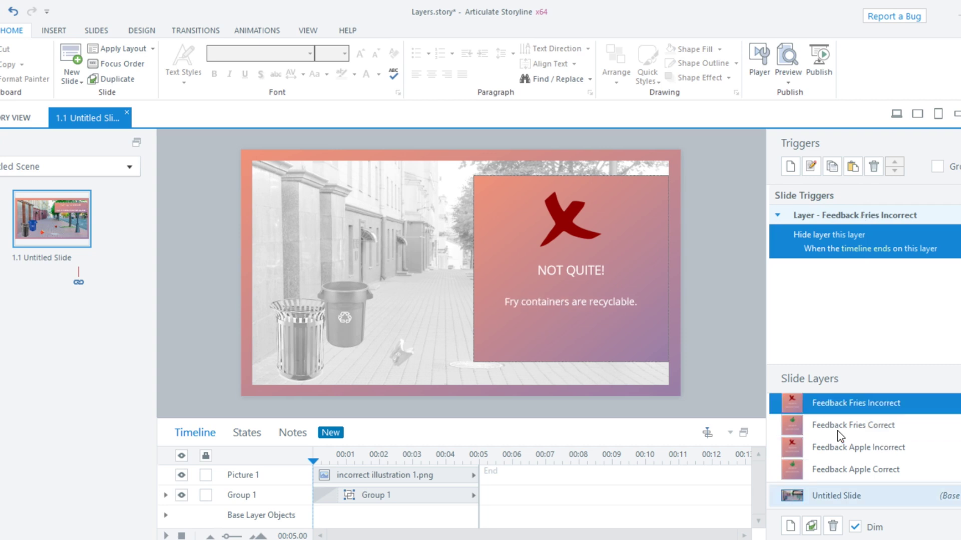
click(832, 495)
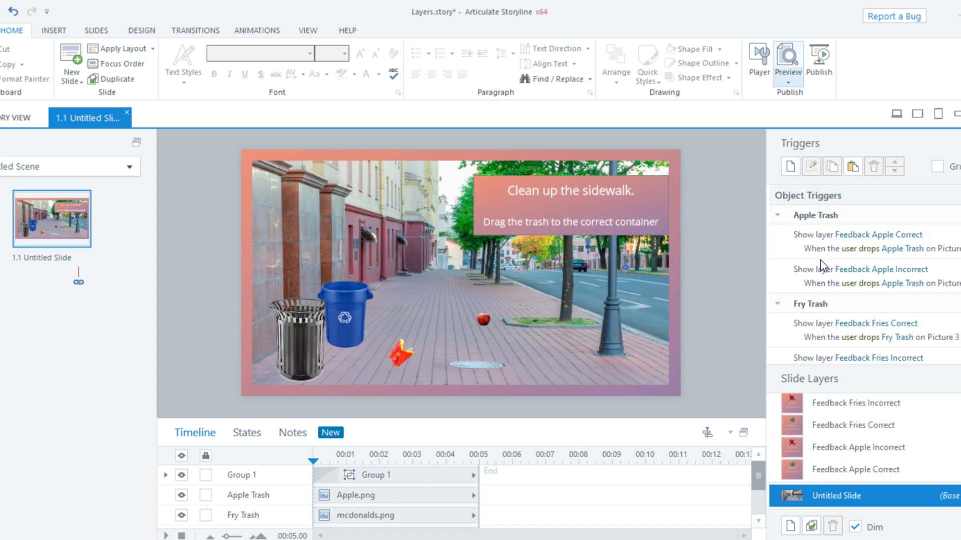
Preview this slide and drop the apple and the fry container into the black trash can
click(782, 86)
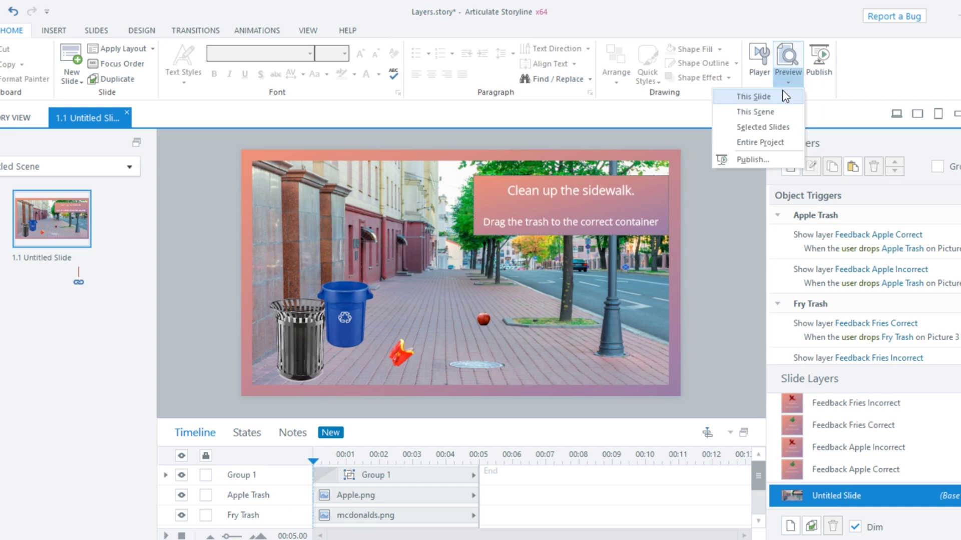
click(753, 97)
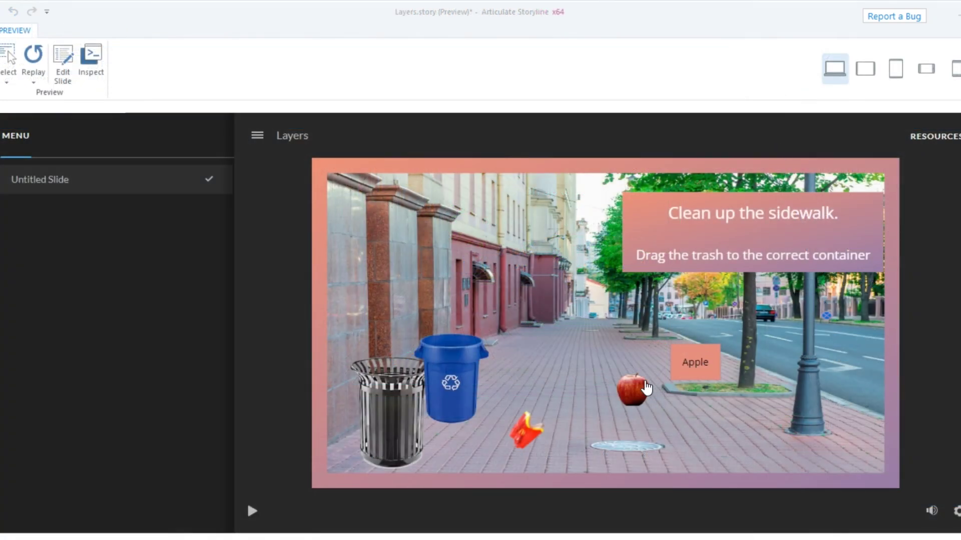
drag(637, 387, 400, 424)
drag(525, 434, 409, 455)
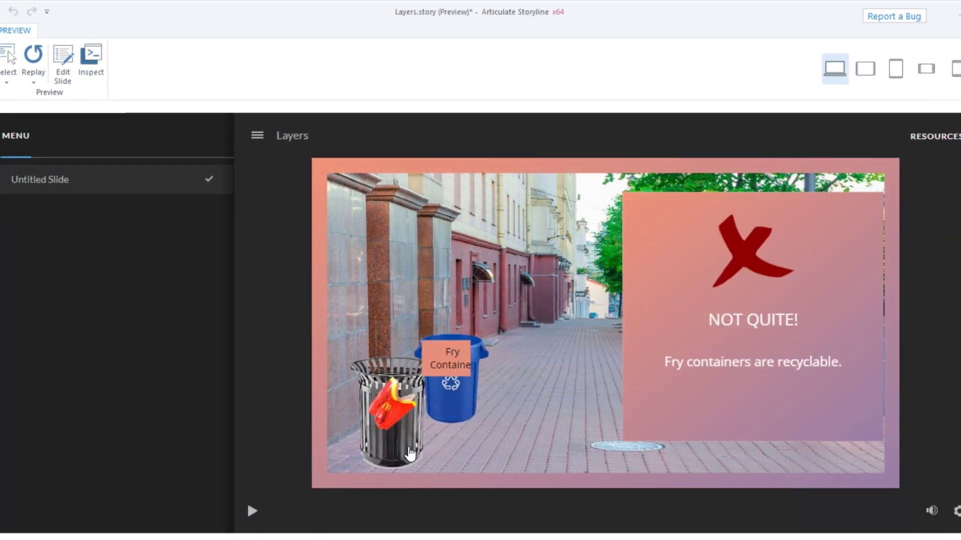